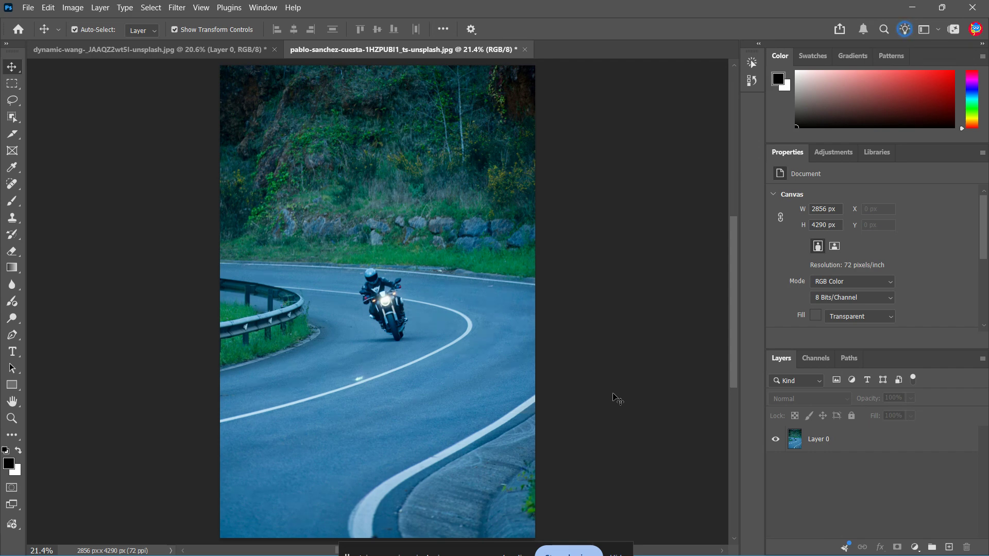
Convert Layer 0 into a smart object
click(517, 267)
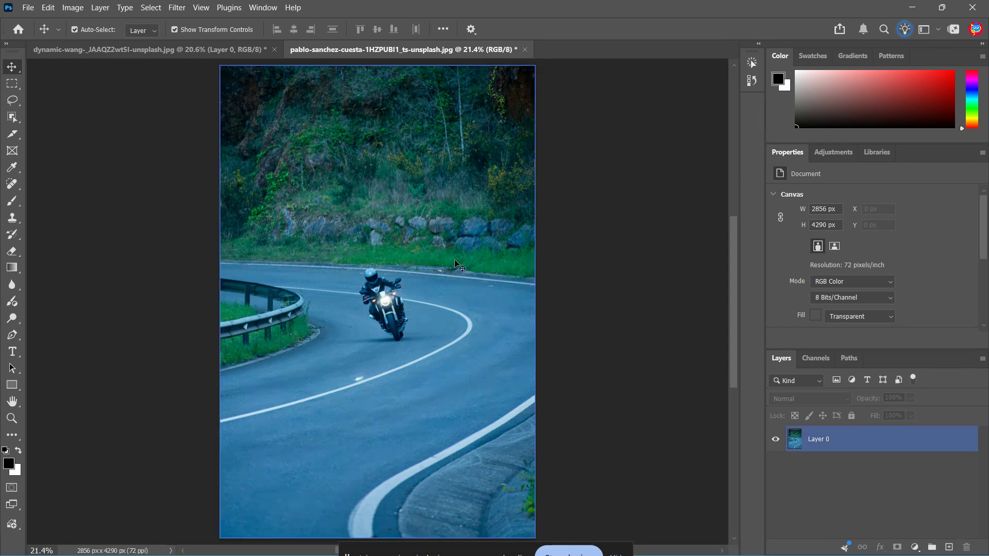
click(614, 411)
click(872, 446)
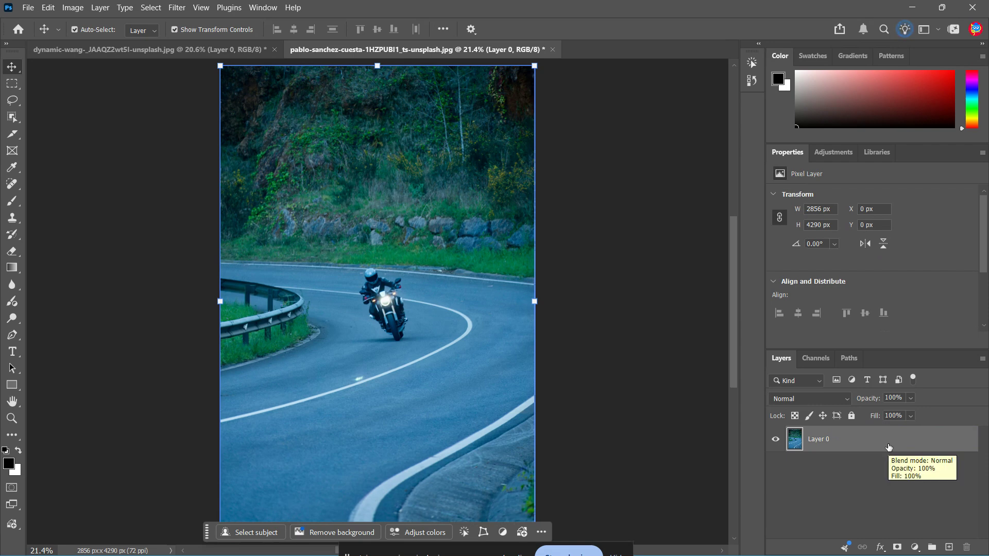
right_click(888, 446)
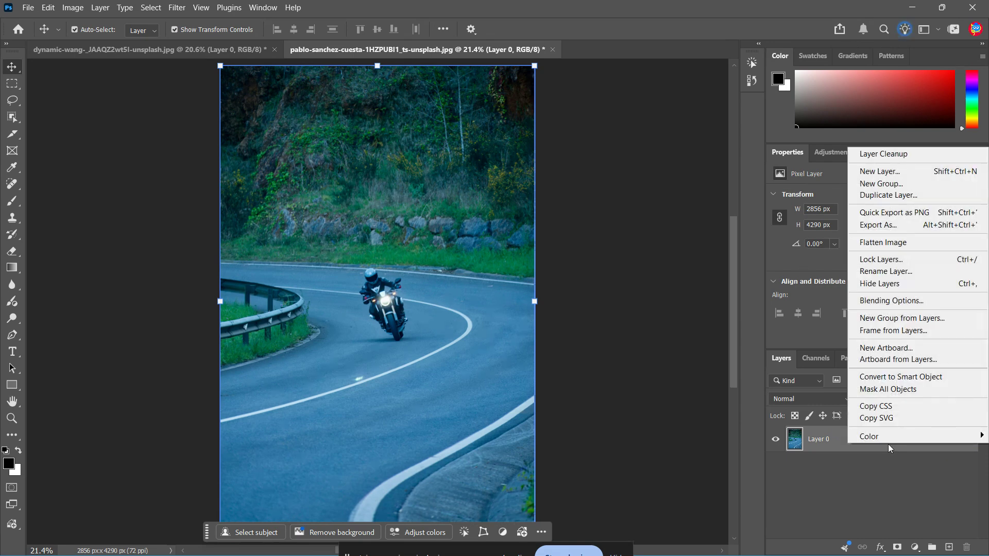
click(888, 445)
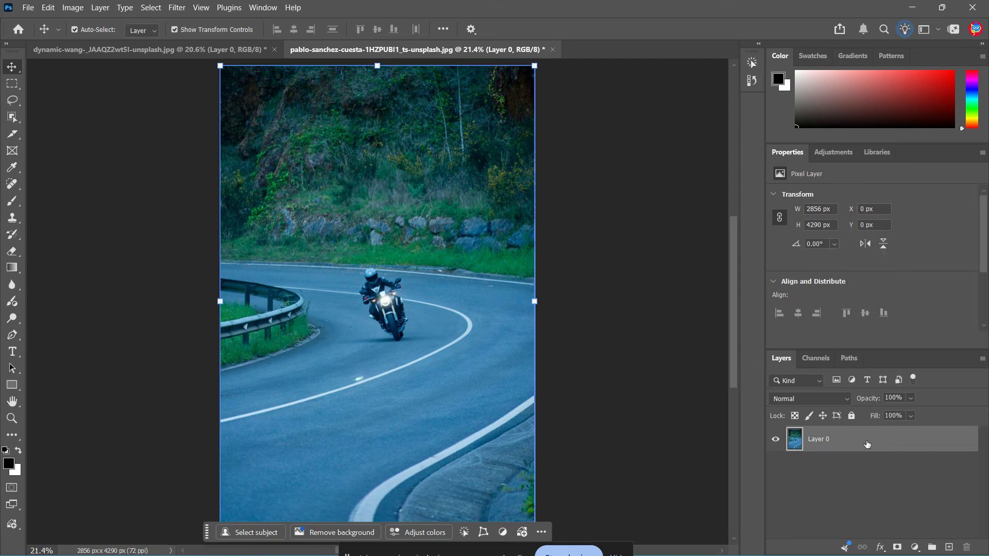
right_click(867, 444)
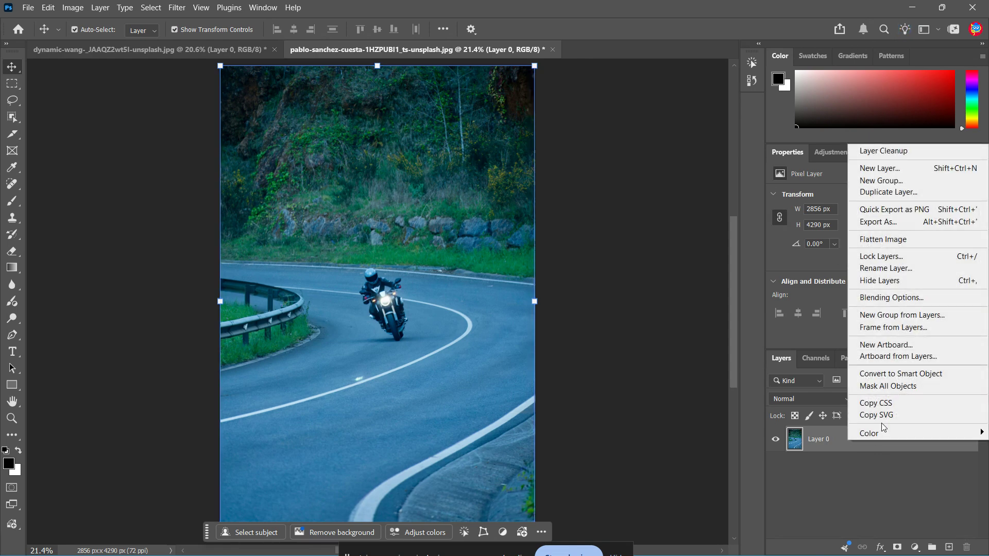
click(896, 374)
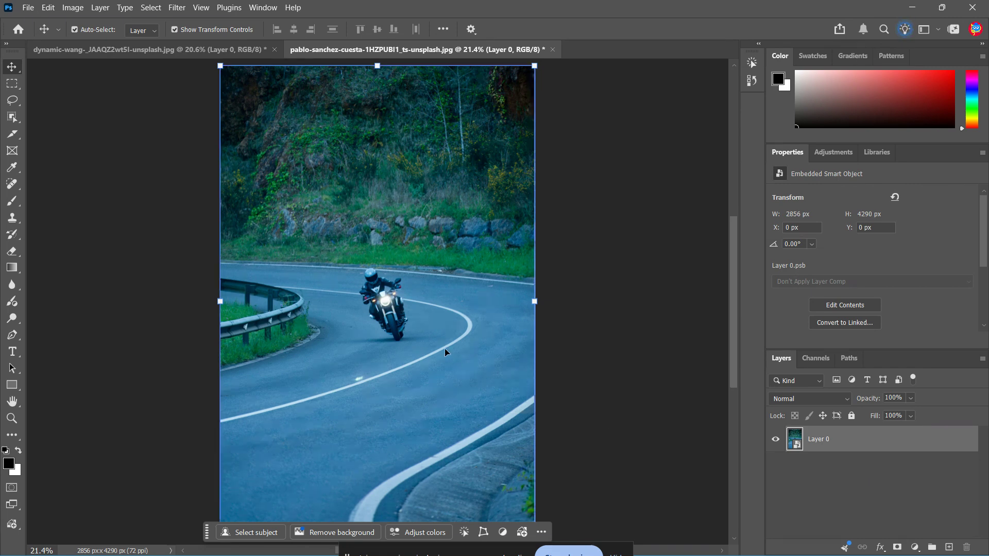
Draw a freehand lasso selection loosely around the motorcyclist and bike
key(l)
scroll(391, 302, up, 3)
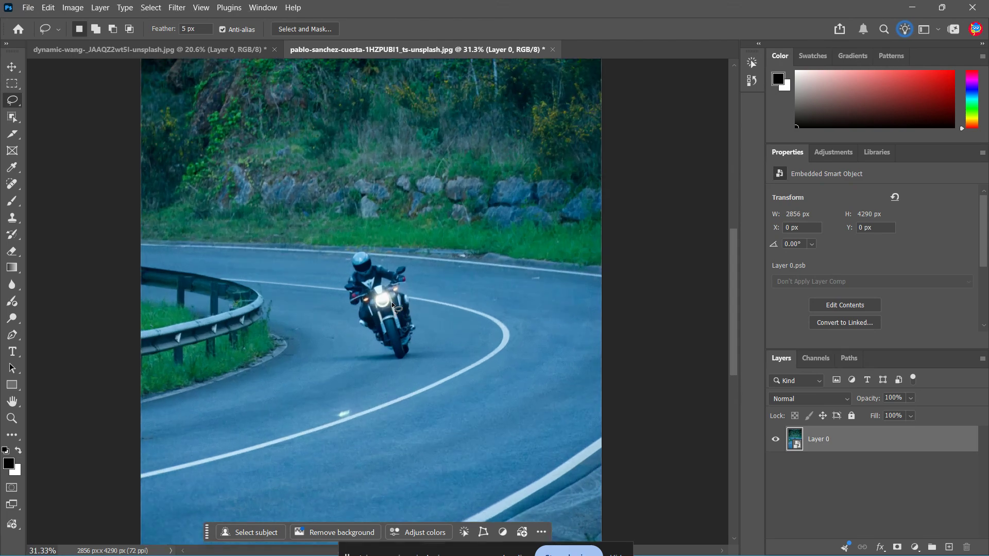
scroll(394, 296, up, 5)
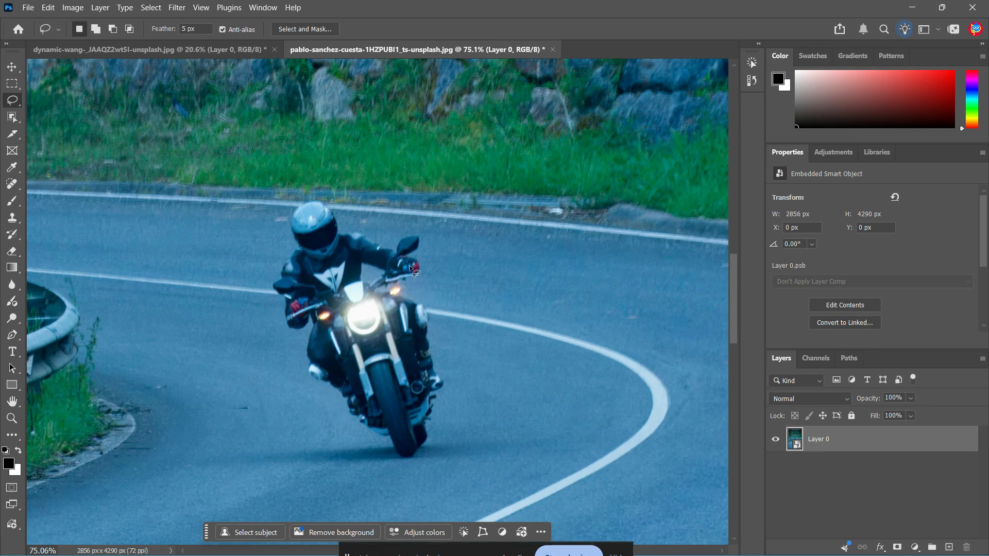
drag(342, 225, 342, 225)
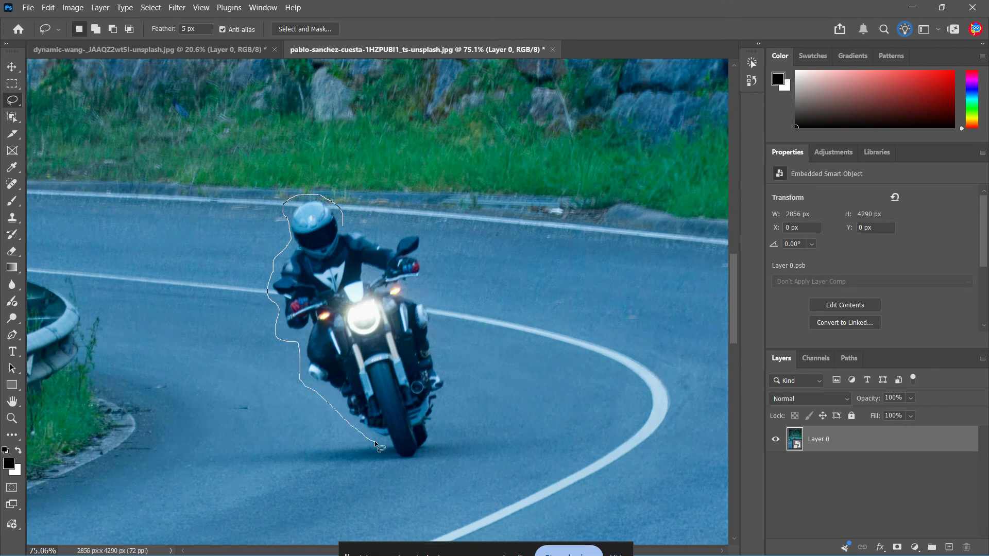
drag(417, 467, 435, 430)
drag(434, 313, 426, 295)
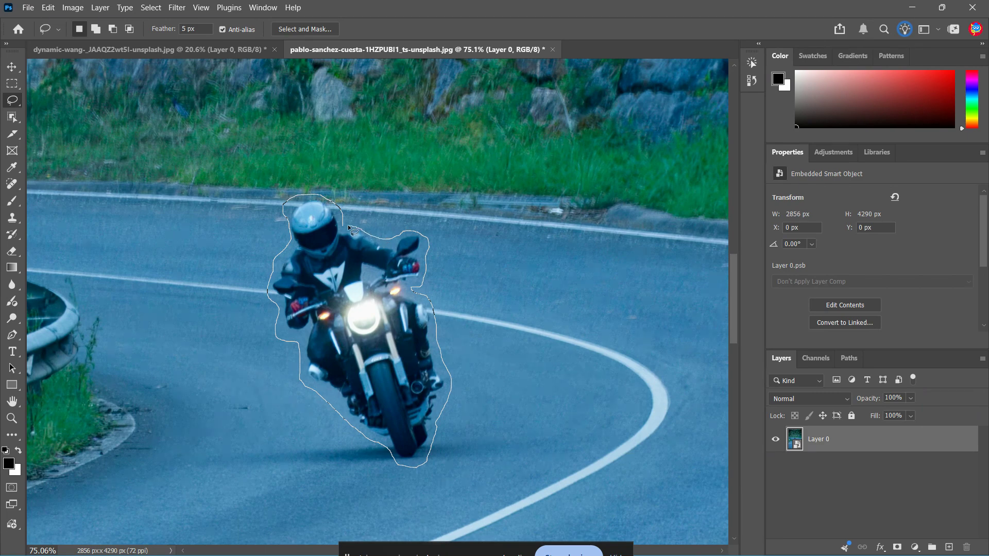
drag(349, 228, 344, 229)
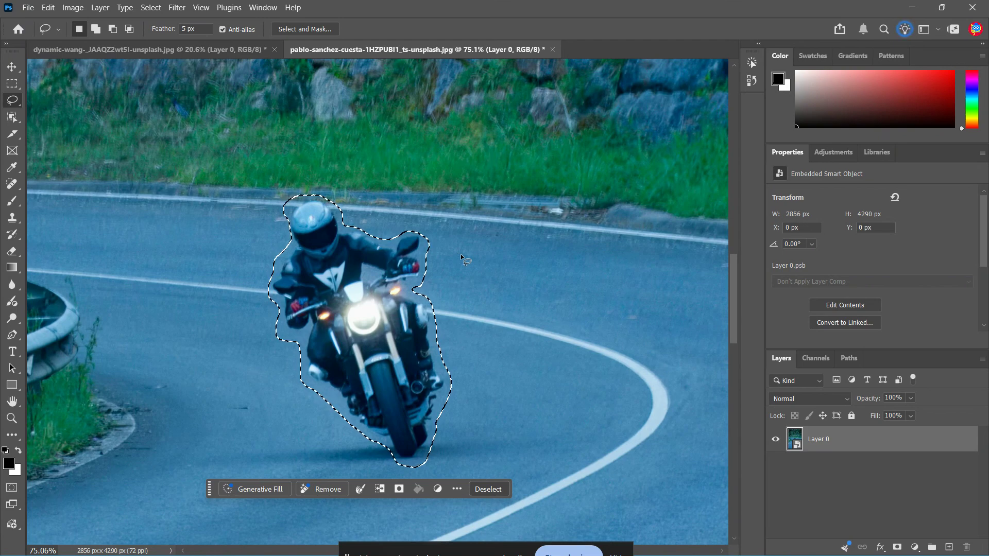
Run Generative Fill on the selection with an empty prompt, acknowledging the credits notice
click(246, 489)
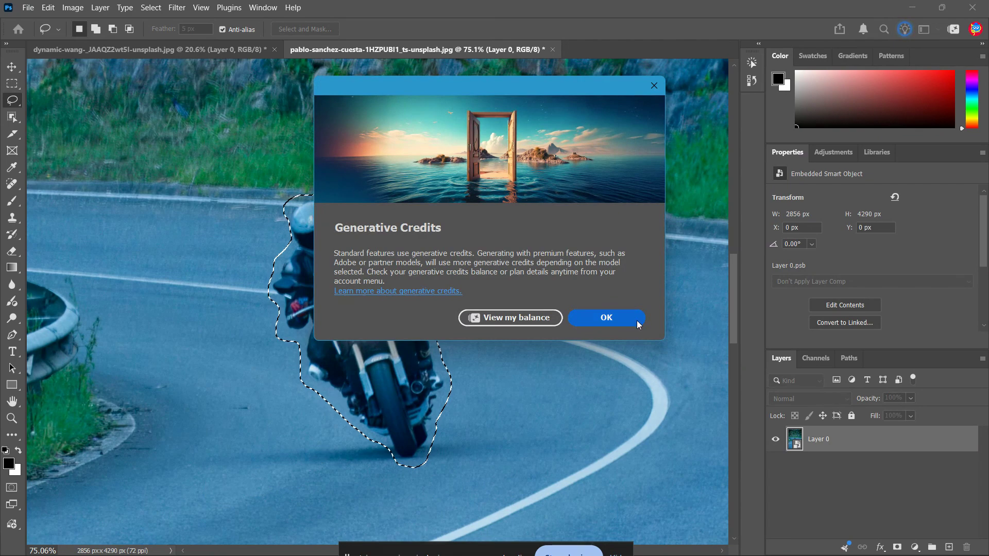
click(636, 321)
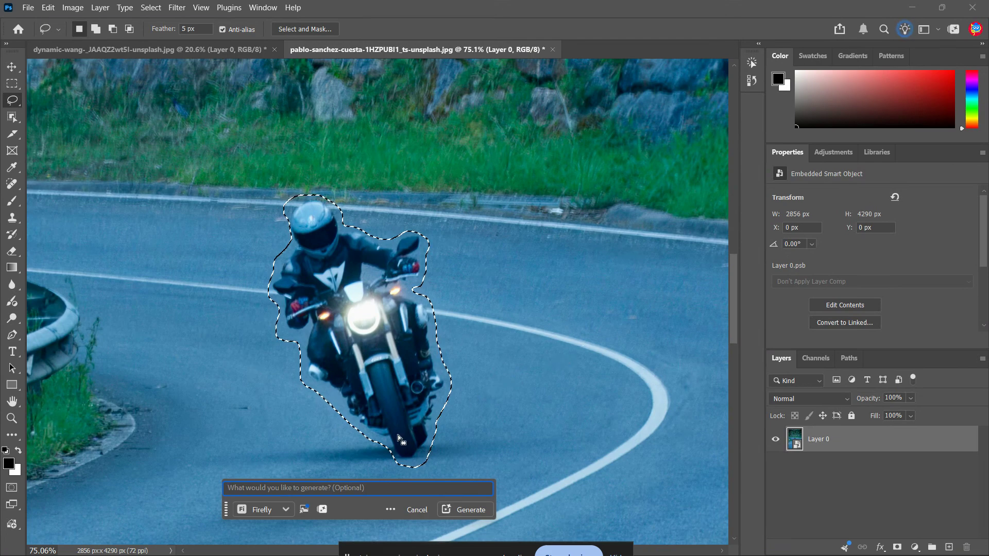
click(264, 491)
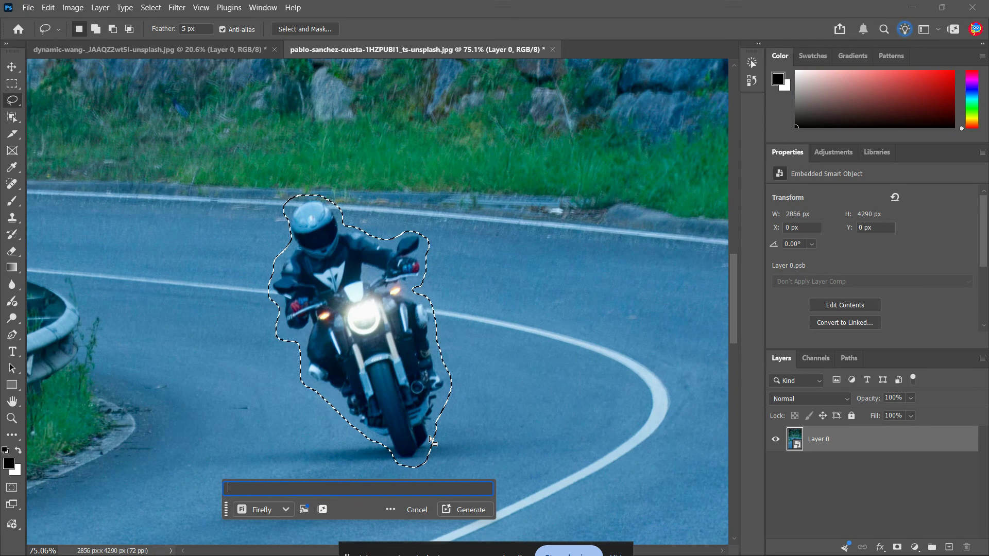
click(475, 509)
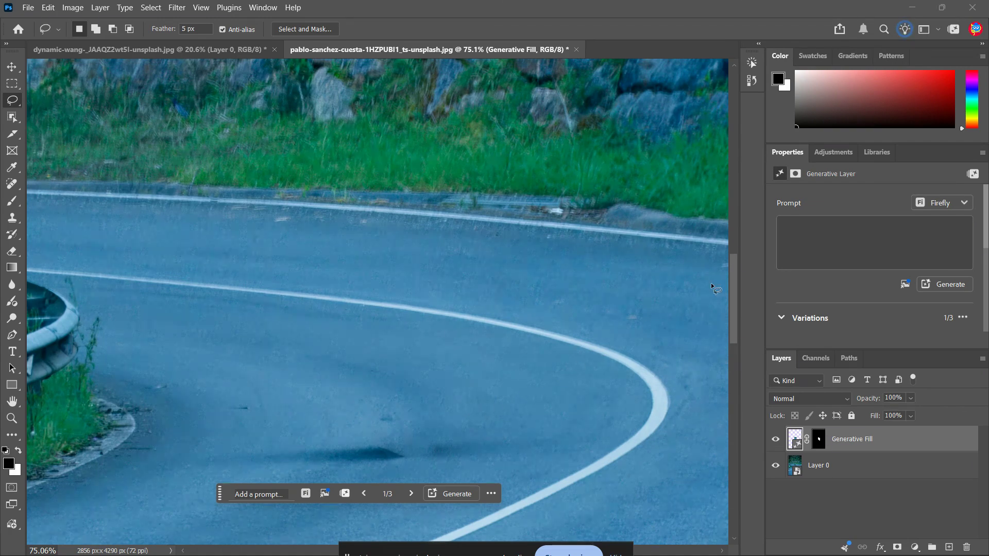
Compare the three generated variations and settle on the second one
scroll(710, 283, down, 1)
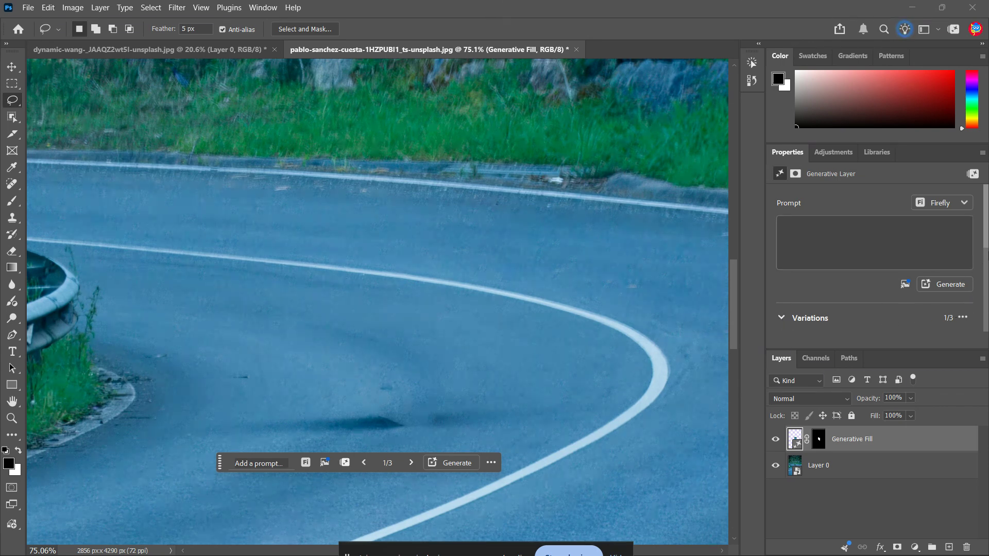
click(985, 259)
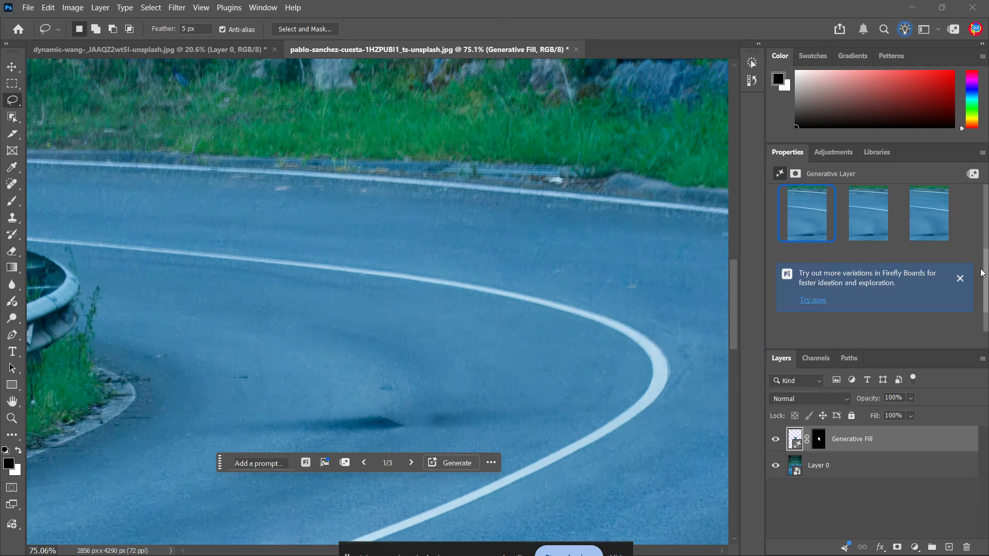
click(858, 215)
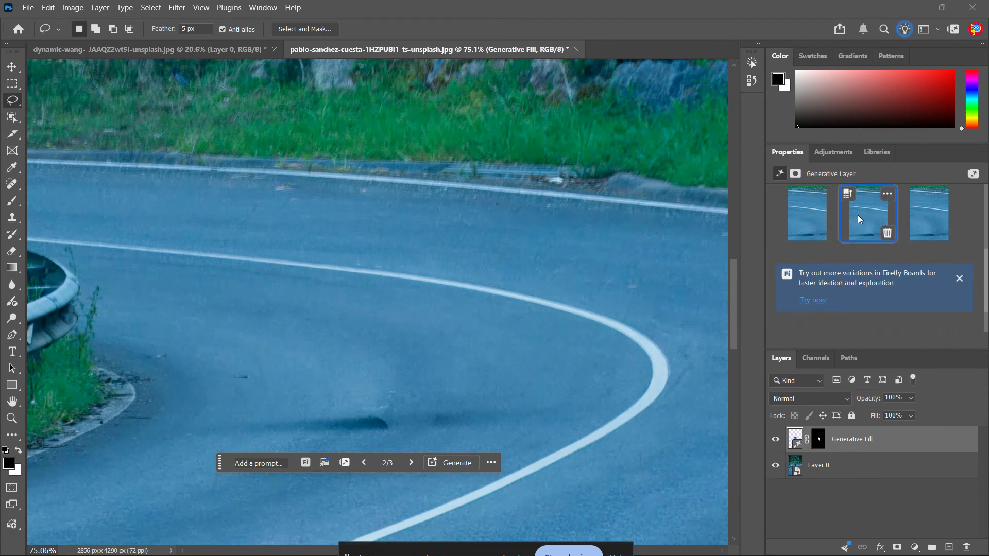
click(908, 217)
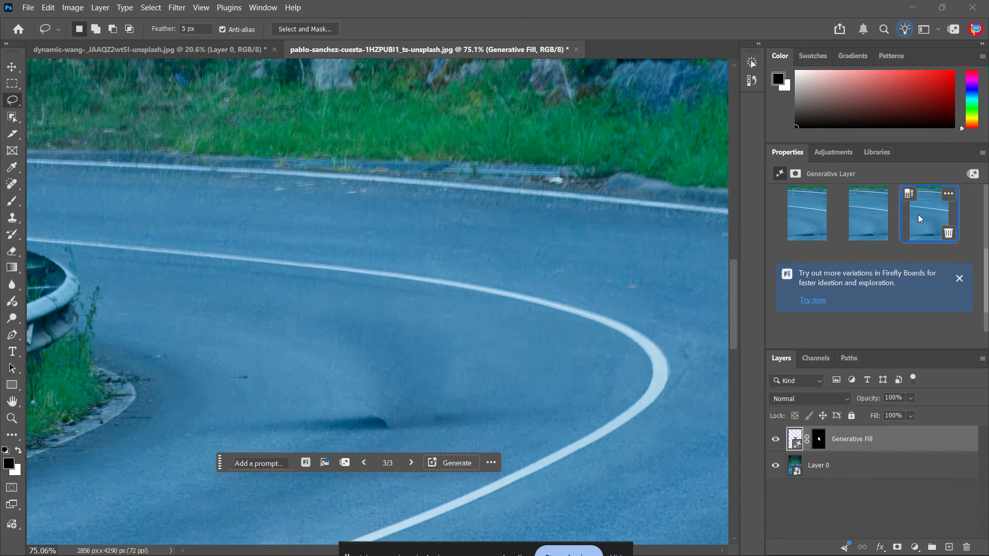
click(870, 220)
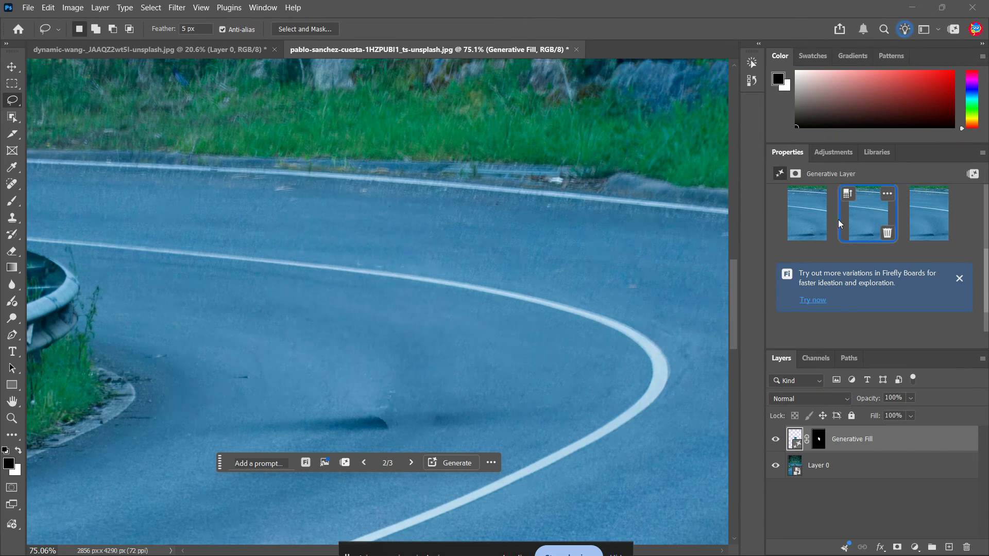
click(821, 219)
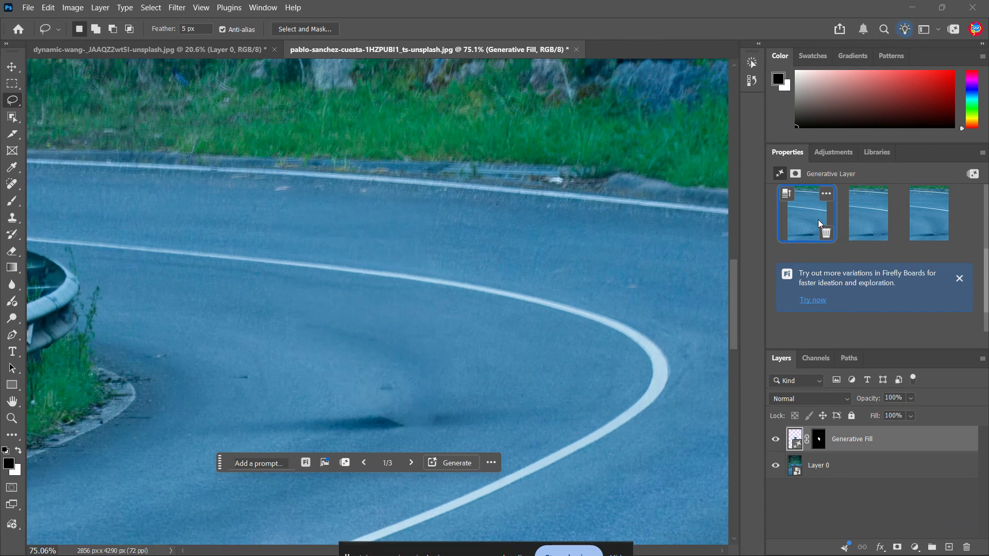
click(857, 214)
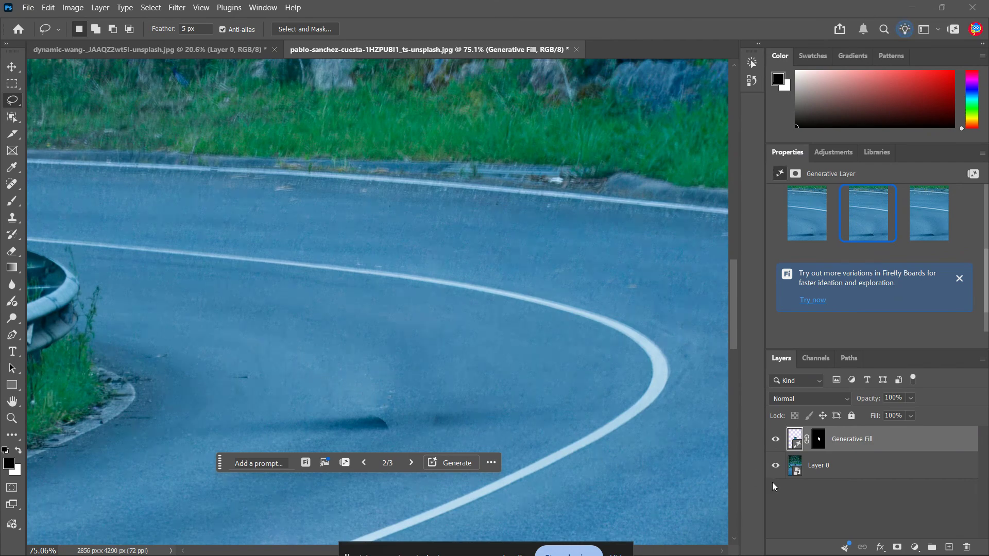
Inspect the filled road area up close and at full-image view
scroll(565, 441, down, 1)
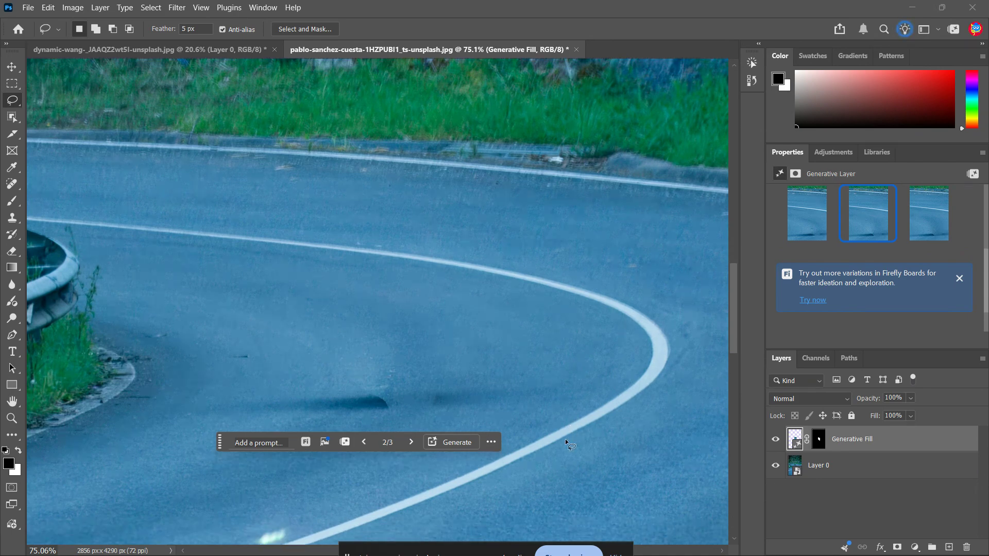
key(v)
click(564, 438)
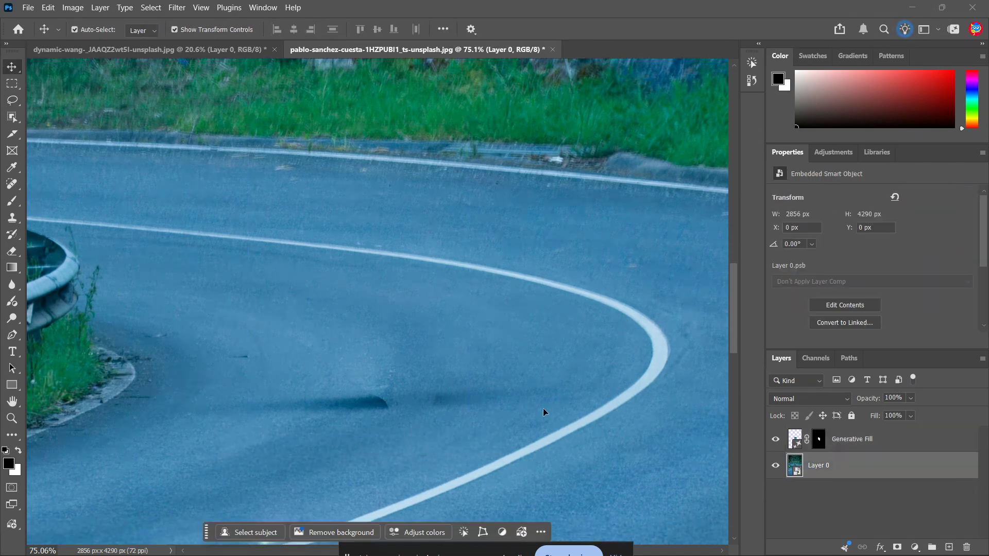
key(ctrl+0)
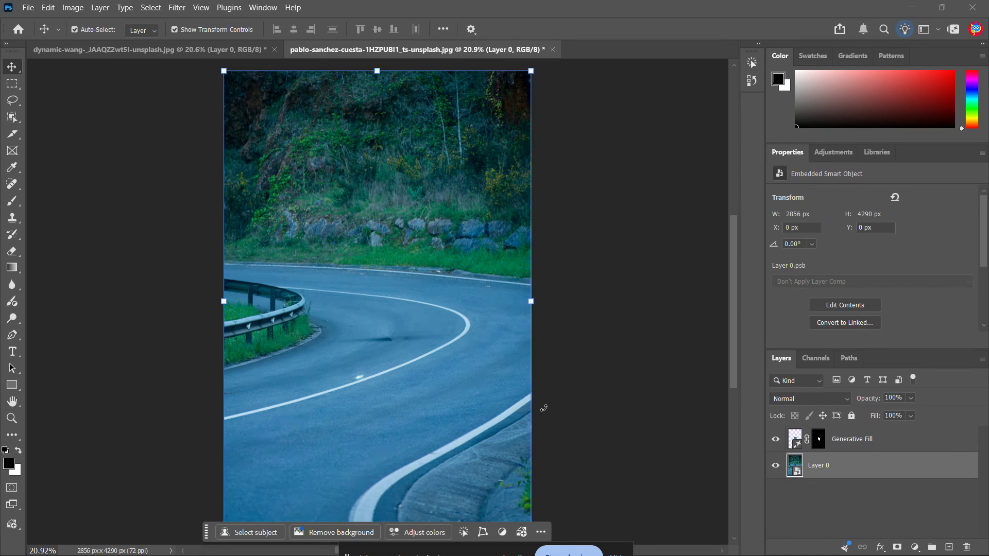
scroll(395, 329, up, 10)
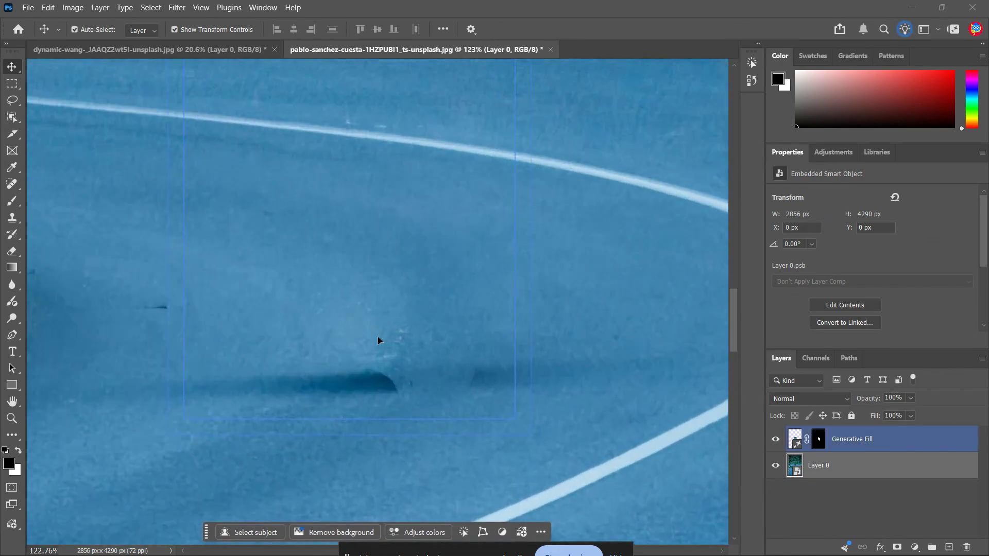
click(579, 396)
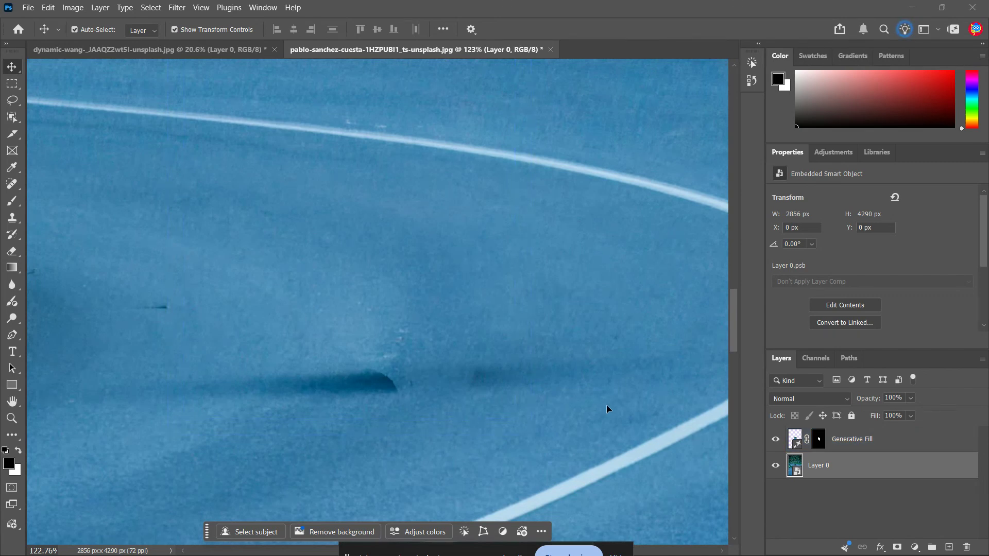
key(ctrl+0)
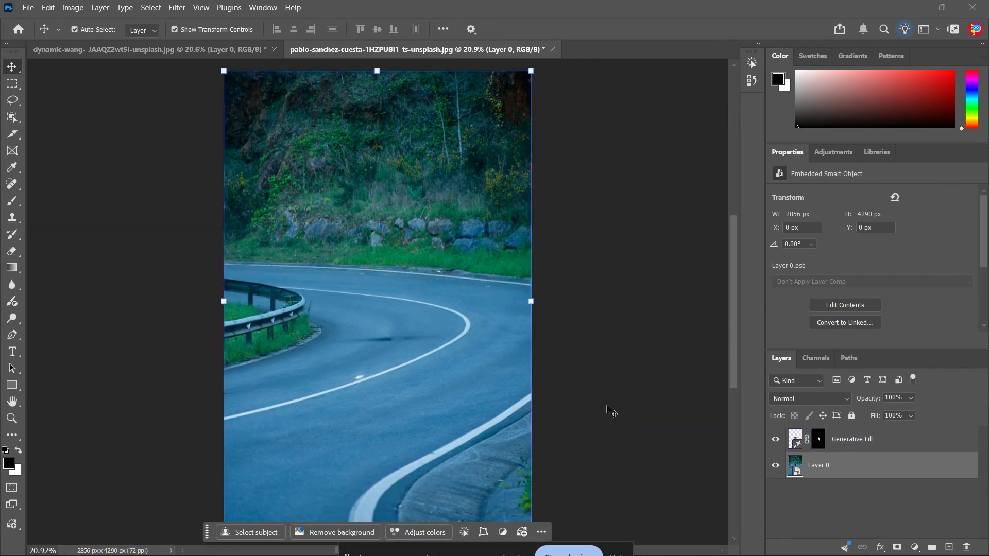